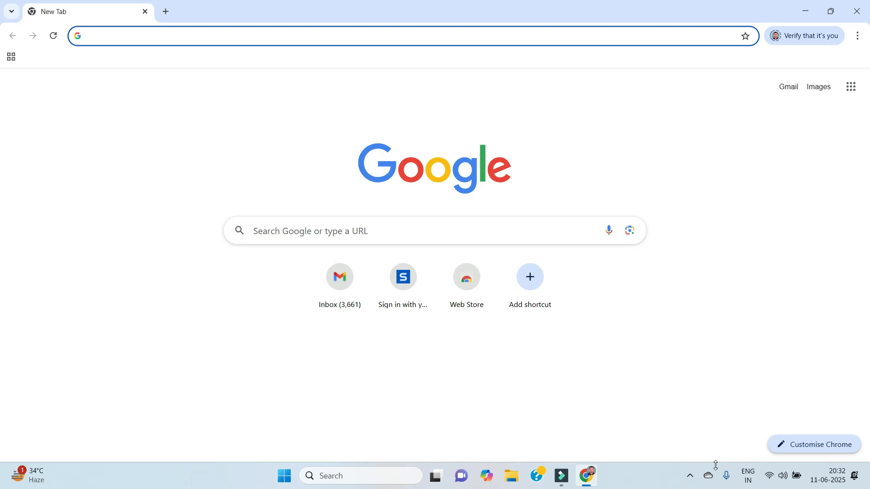
- Search Google for 'matlab download' using the autocomplete suggestion
click(326, 232)
text(matlab download)
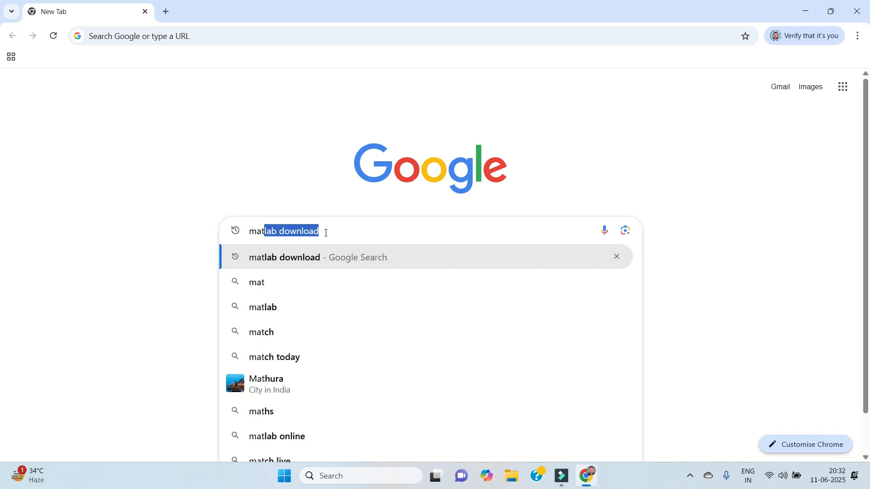
key(Return)
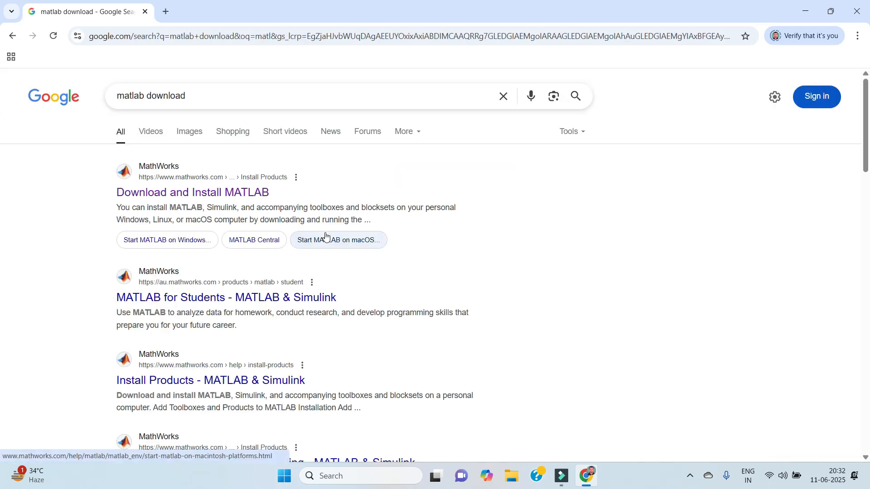
- Go from the Download and Install MATLAB result through the MATLAB home page to the downloads page
click(248, 197)
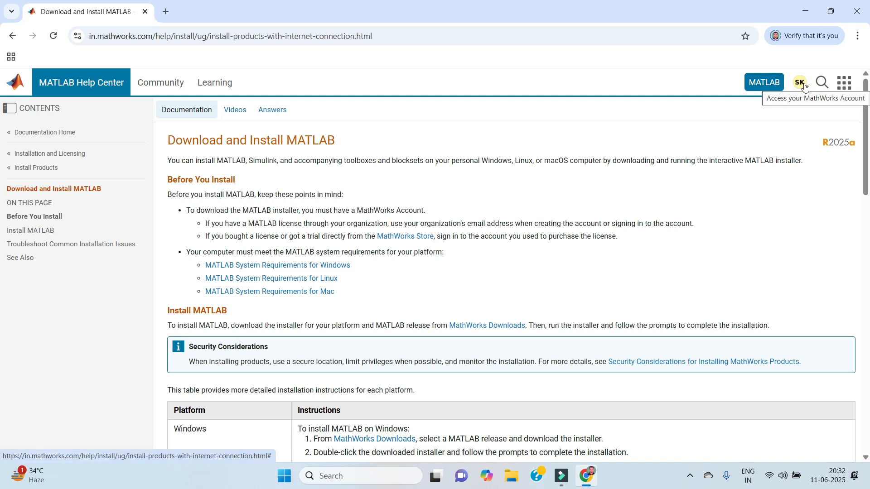
click(759, 87)
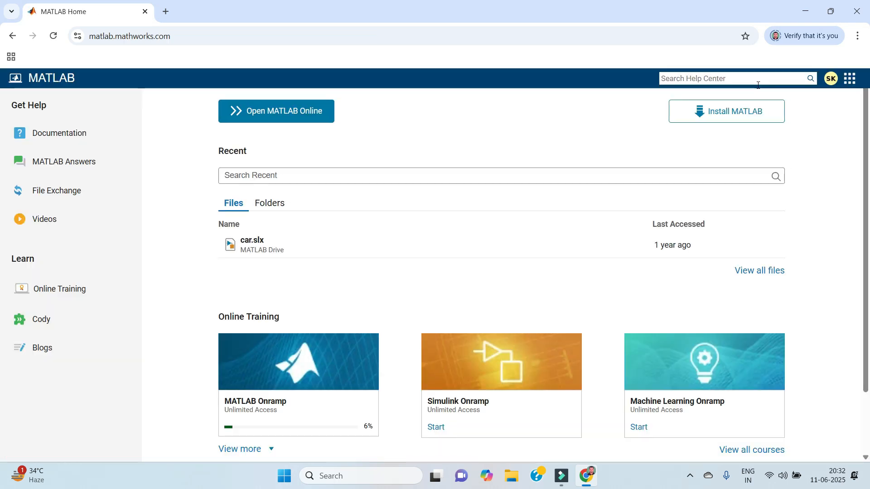
click(738, 119)
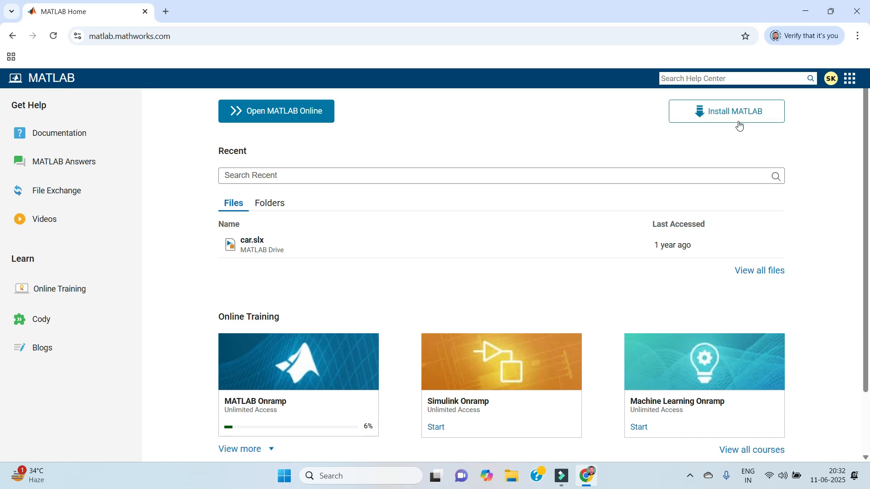
click(278, 118)
click(727, 117)
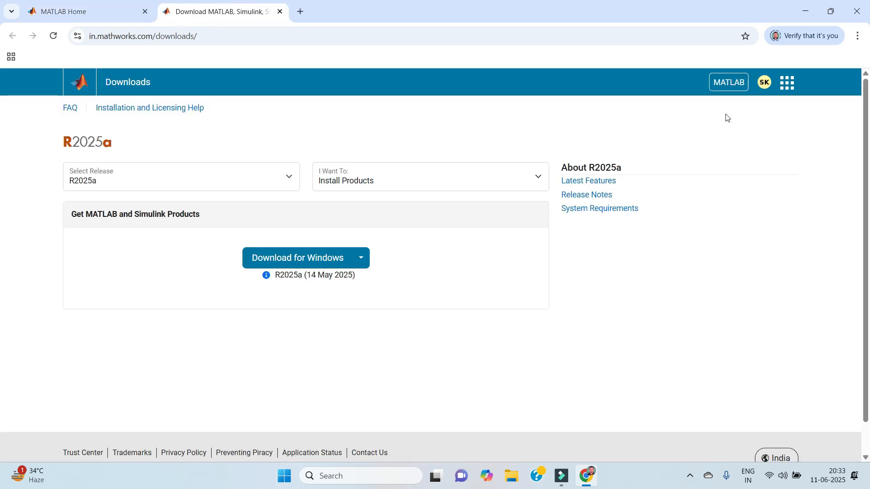
- Download the R2025a Windows installer and show it in the Downloads folder
click(335, 259)
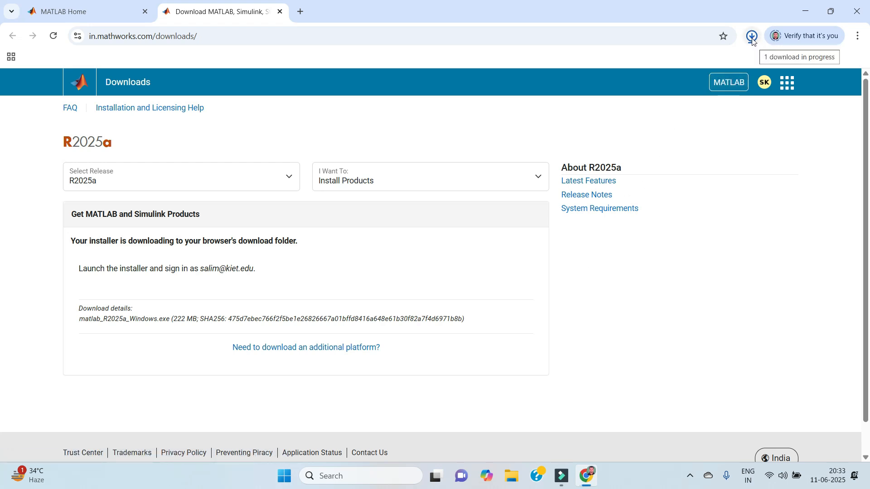
click(722, 63)
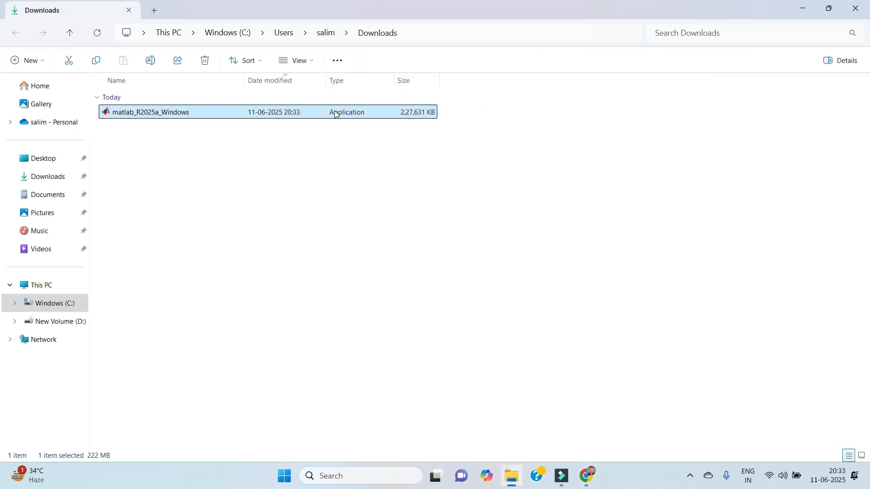
- Run matlab_R2025a_Windows from the Downloads folder to start the installer
double_click(336, 114)
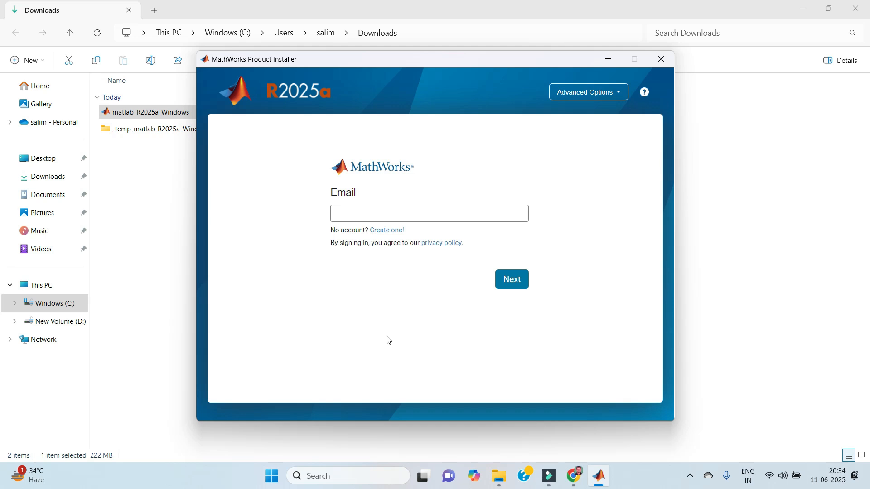
- Enter the MathWorks account email and continue to the password page
click(418, 212)
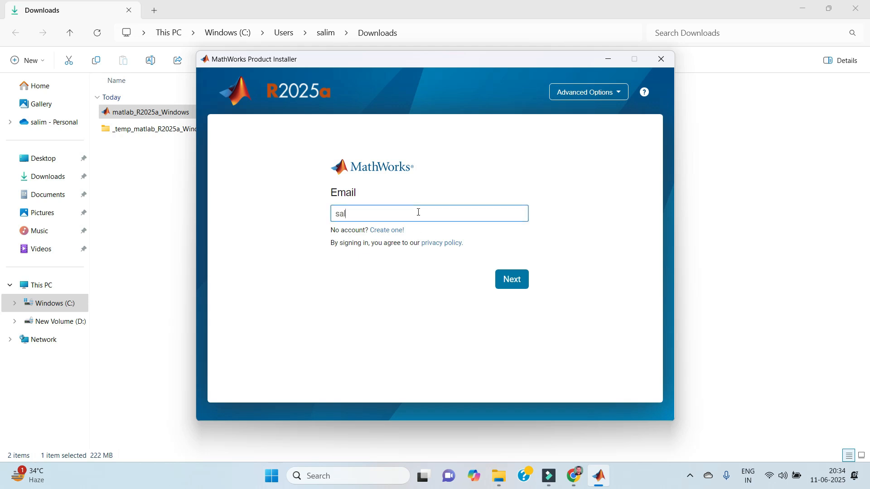
click(519, 284)
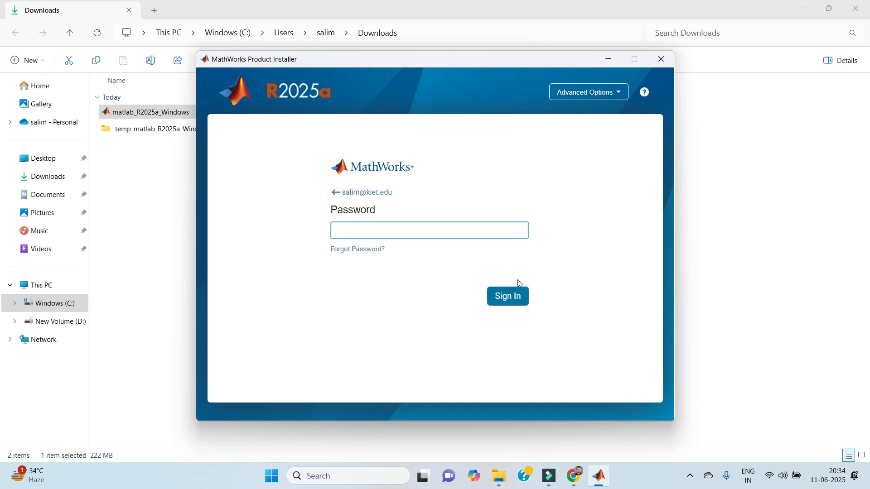
- Enter the account password and sign in, then retype it after the rejection
text(***********)
click(508, 306)
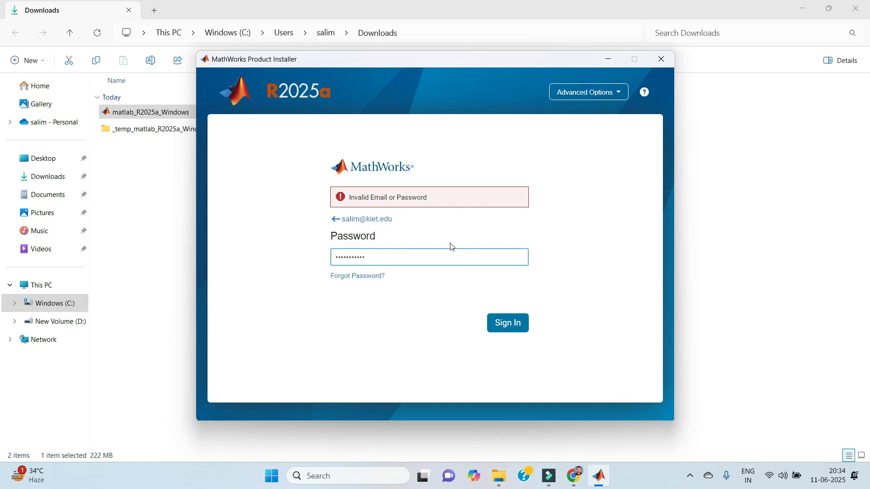
drag(441, 253, 220, 273)
text(***********)
- Sign in with the corrected password, accept the license agreement and continue
click(516, 322)
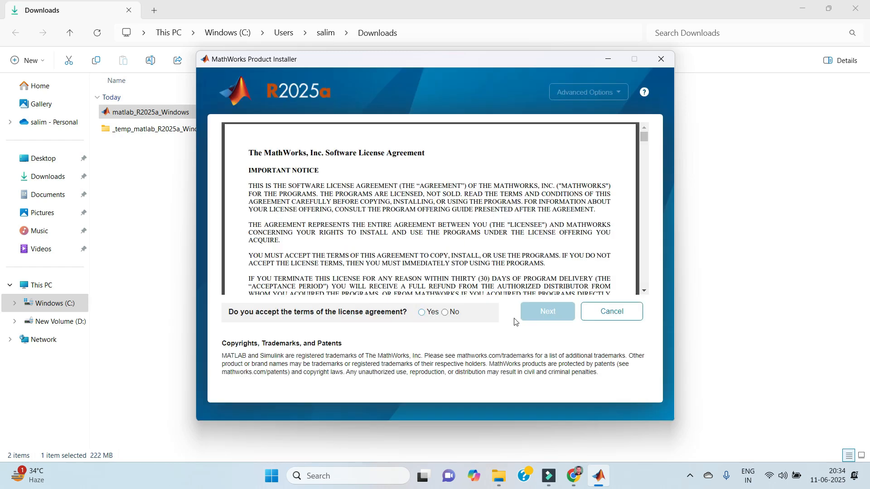
click(419, 316)
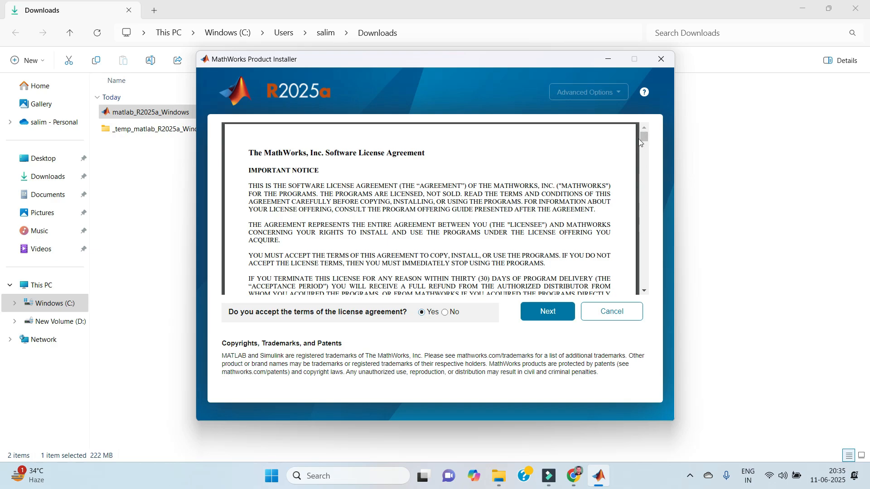
drag(645, 137, 643, 278)
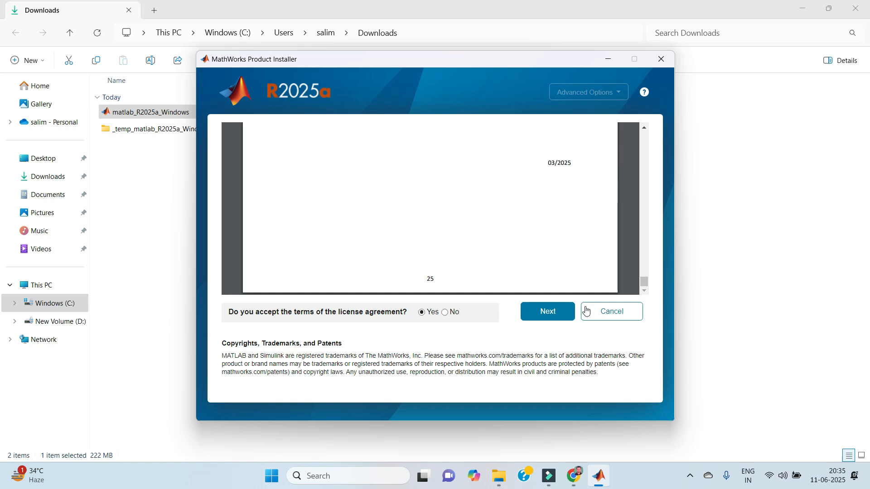
click(560, 317)
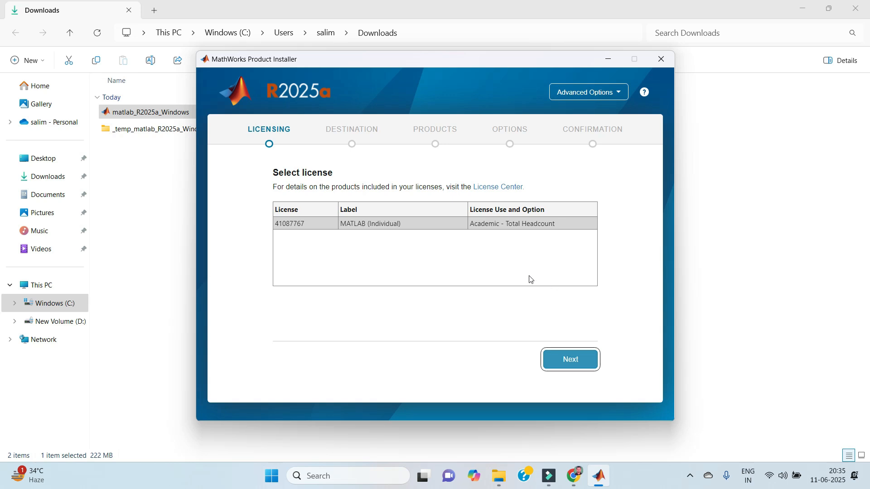
- Use the MATLAB (Individual) license and keep C:\Program Files\MATLAB\R2025a as destination
click(567, 361)
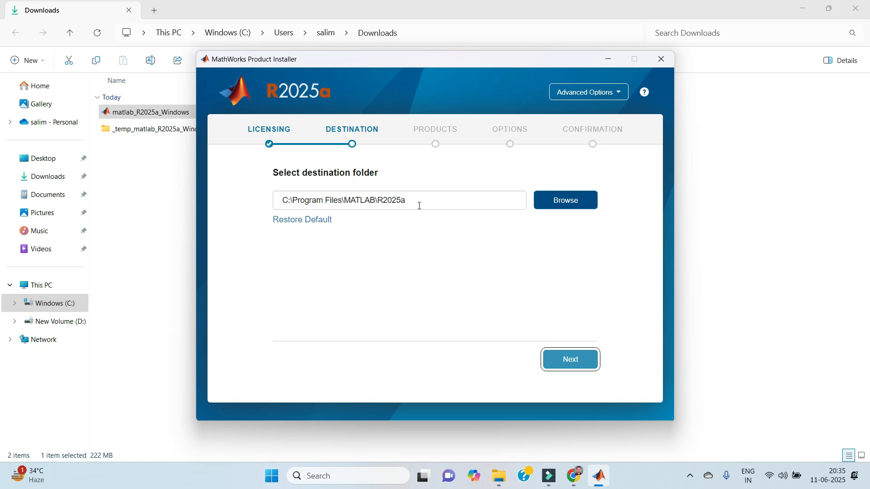
click(560, 366)
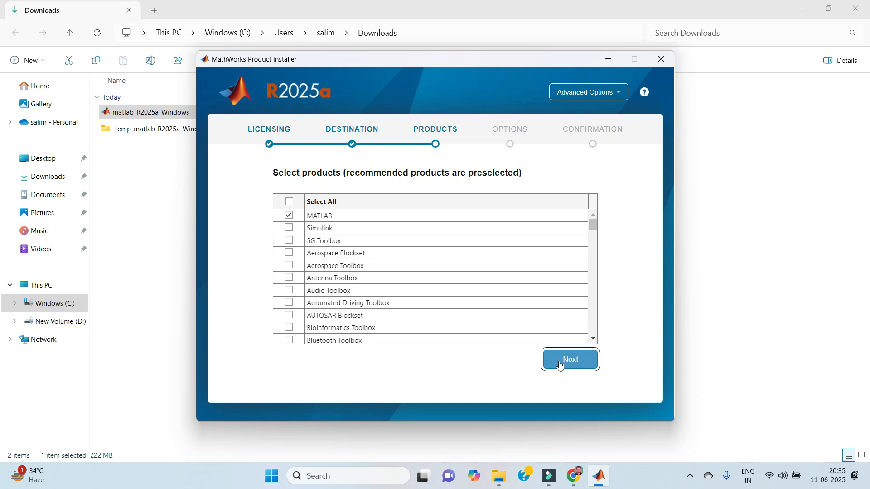
click(290, 228)
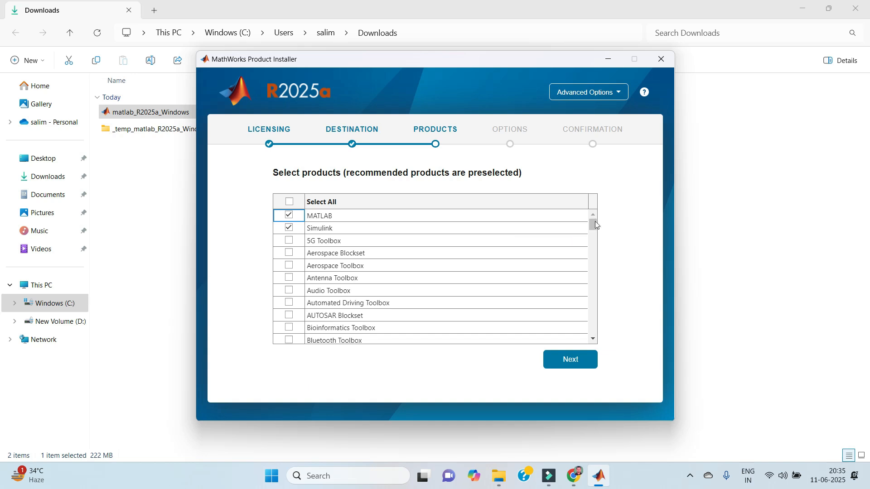
click(594, 340)
click(593, 340)
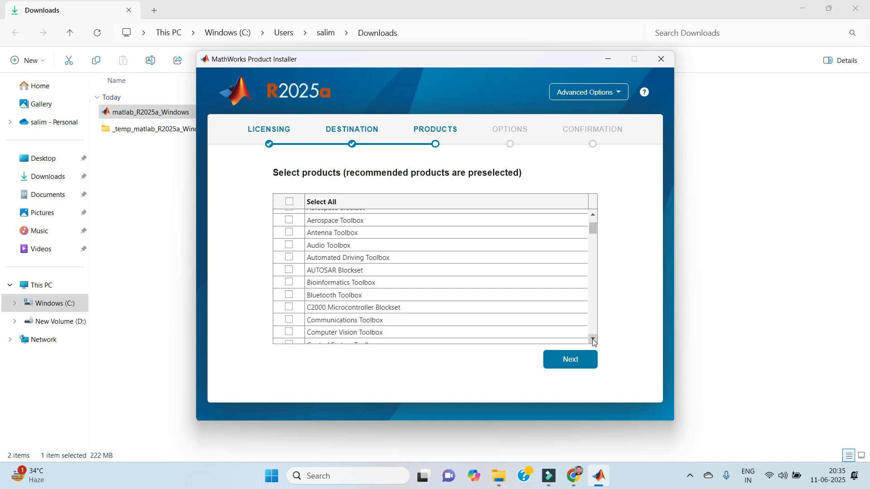
click(593, 215)
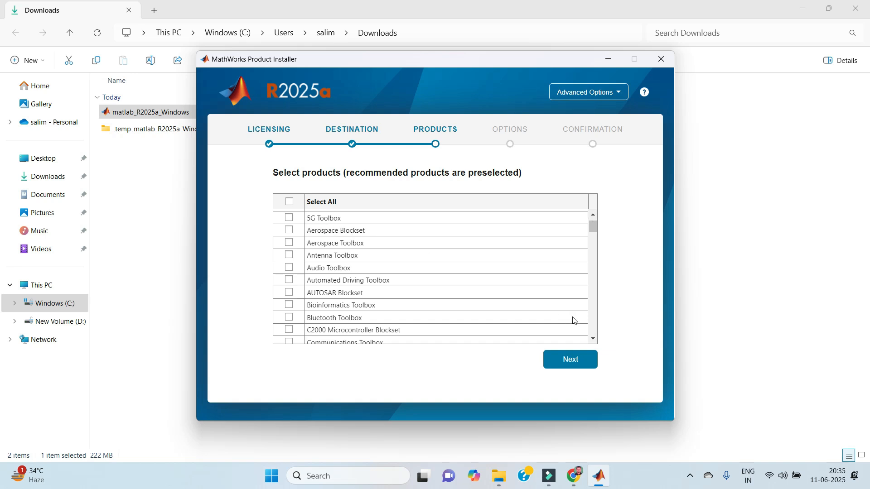
click(593, 340)
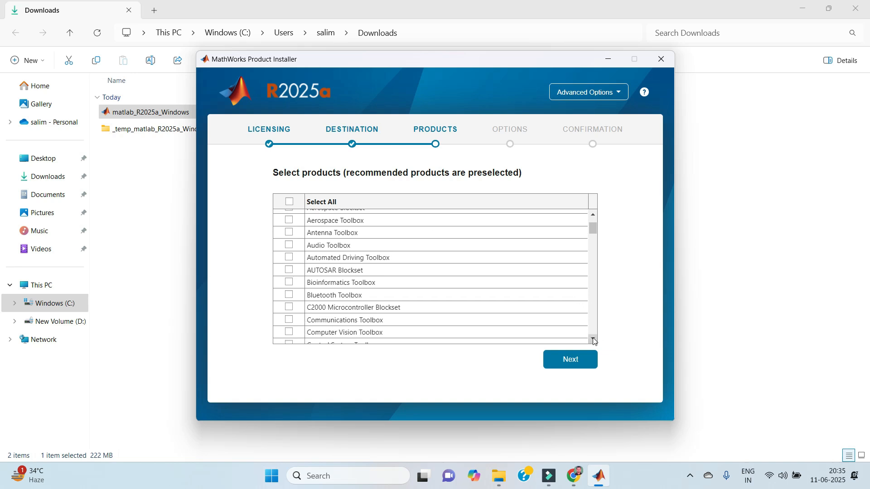
click(593, 340)
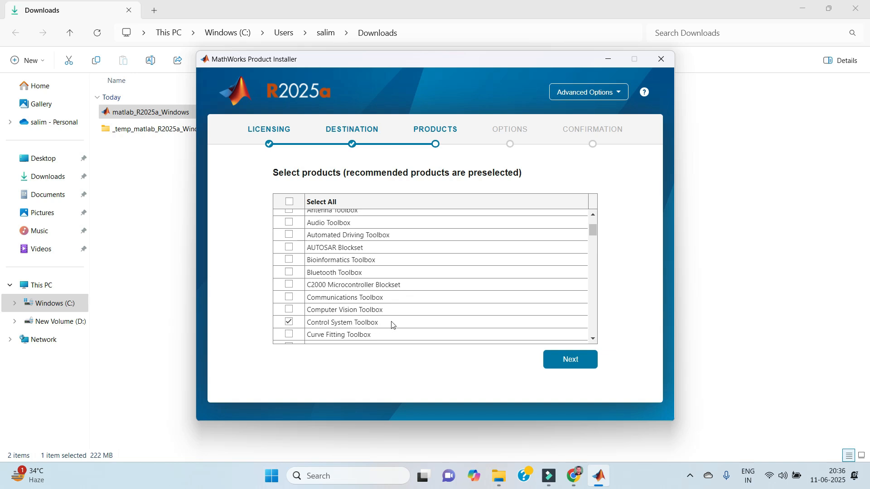
click(592, 339)
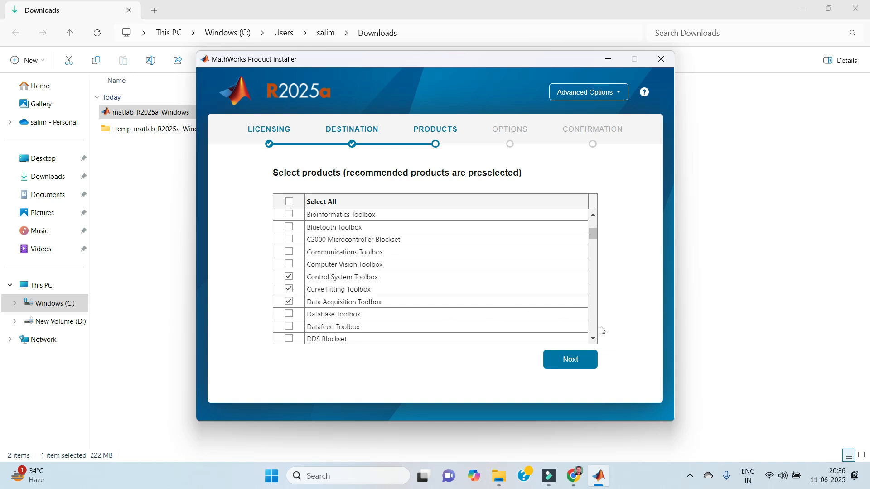
click(595, 338)
click(595, 339)
click(596, 339)
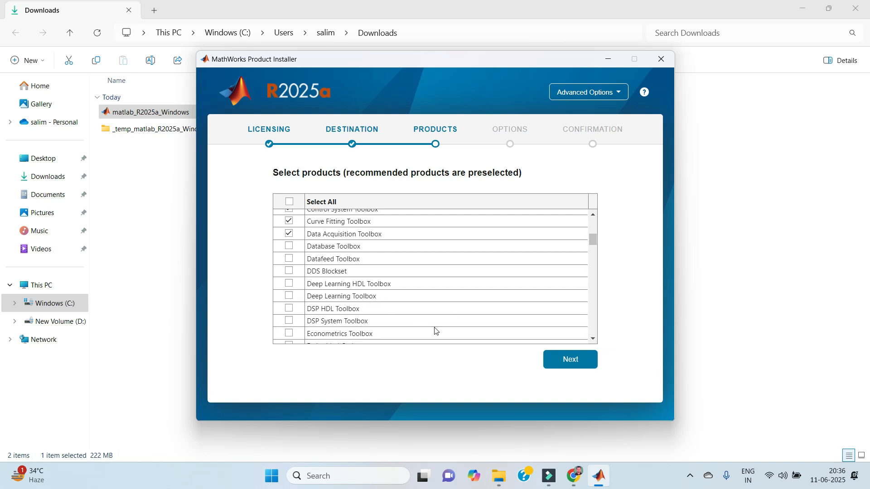
click(595, 339)
click(594, 339)
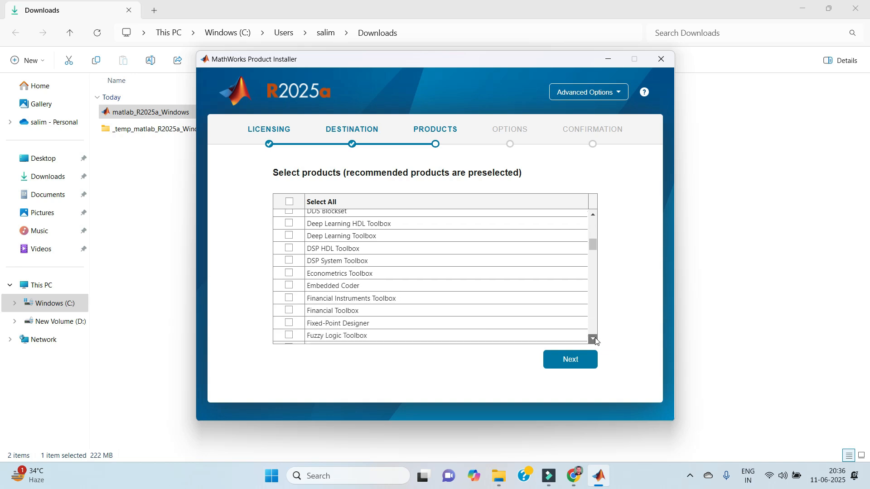
click(594, 339)
click(594, 338)
click(594, 339)
click(595, 339)
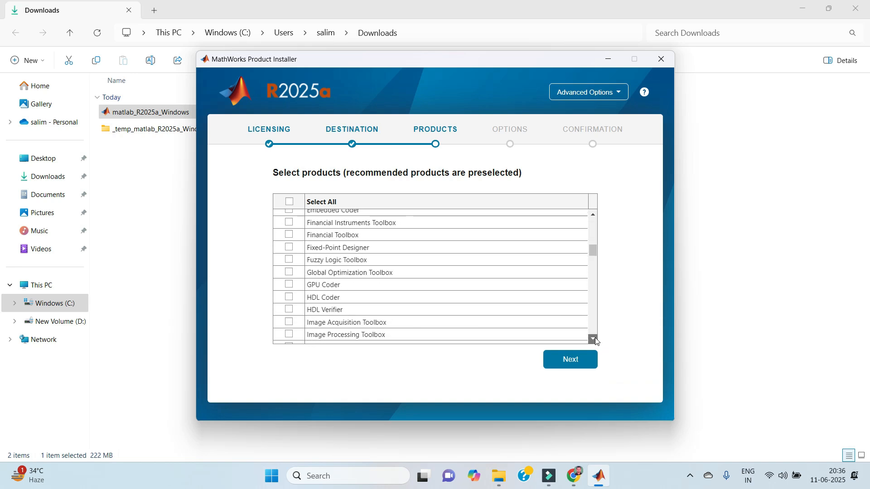
click(289, 259)
click(594, 339)
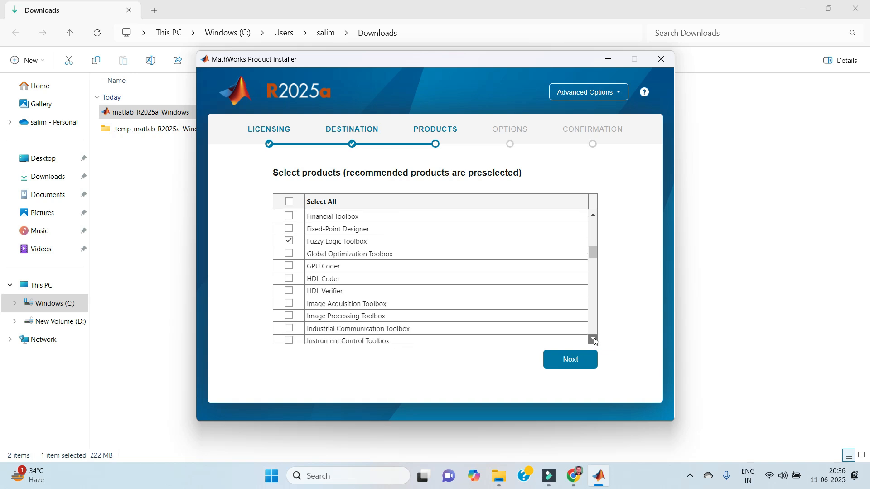
click(594, 339)
click(594, 339)
click(595, 339)
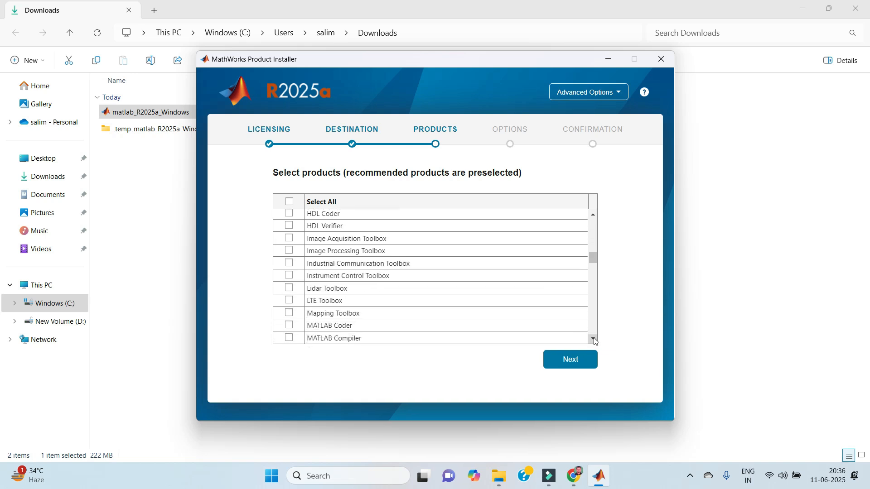
click(595, 339)
click(595, 339)
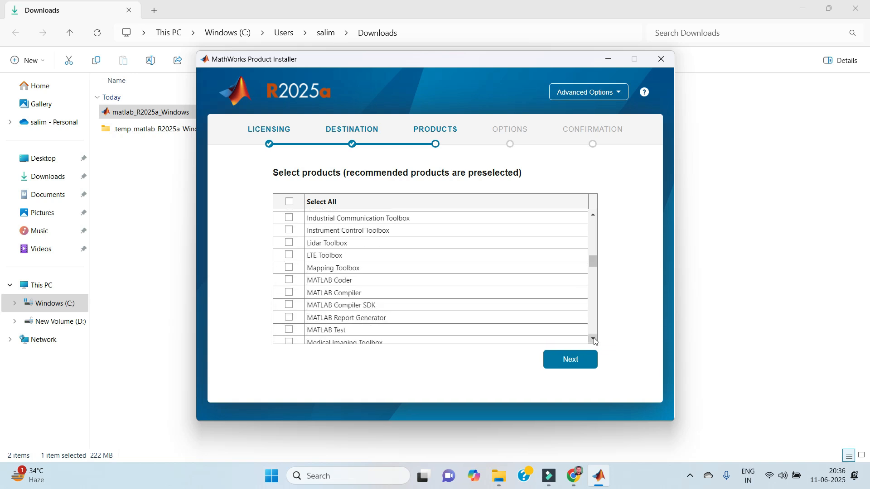
click(595, 339)
click(595, 339)
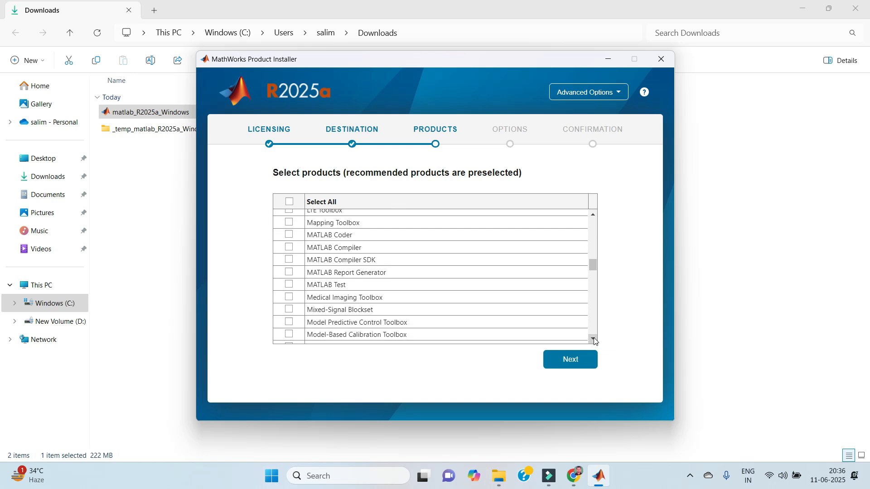
click(594, 339)
click(594, 339)
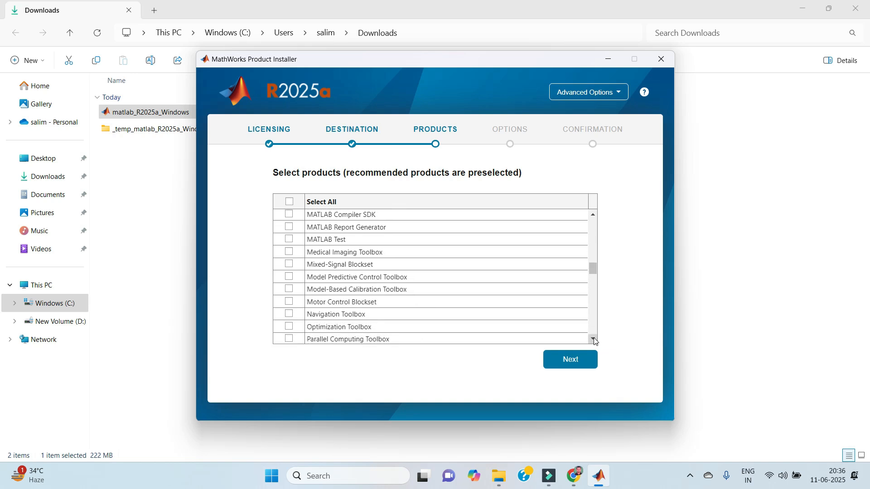
click(594, 339)
click(594, 338)
click(594, 339)
click(595, 339)
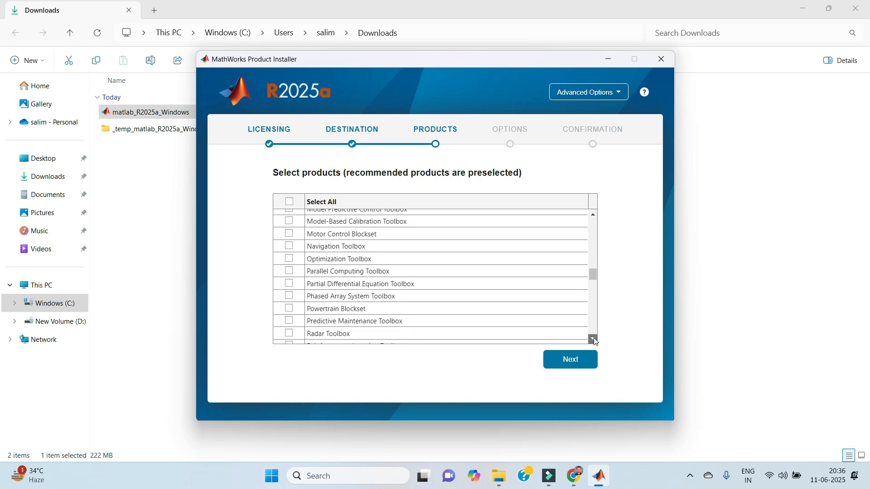
click(594, 339)
click(594, 339)
click(594, 339)
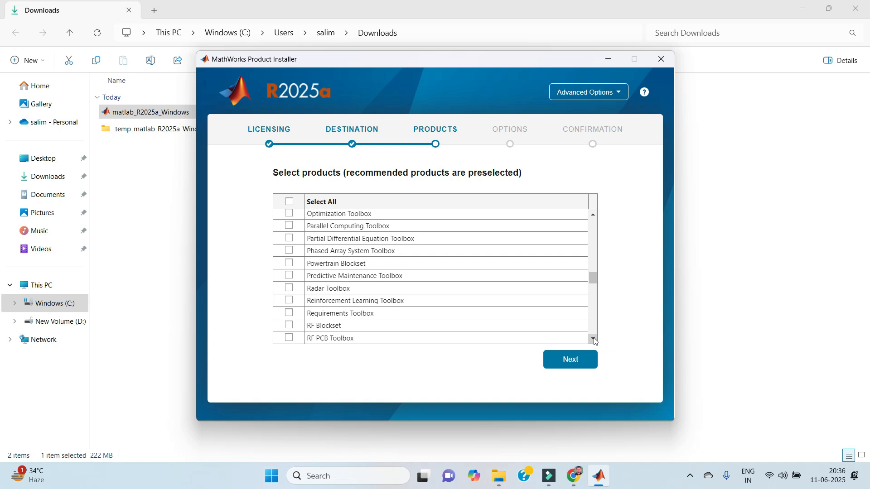
click(594, 340)
click(595, 340)
click(594, 340)
click(595, 340)
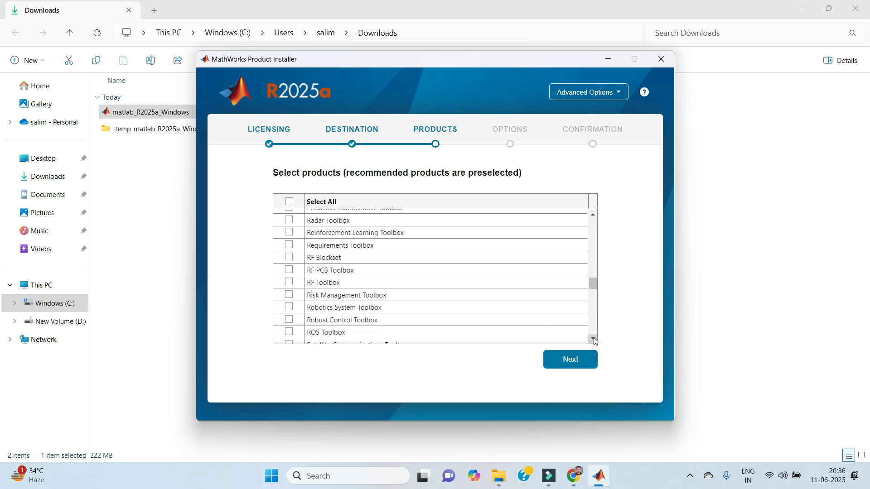
click(594, 340)
click(594, 339)
click(594, 340)
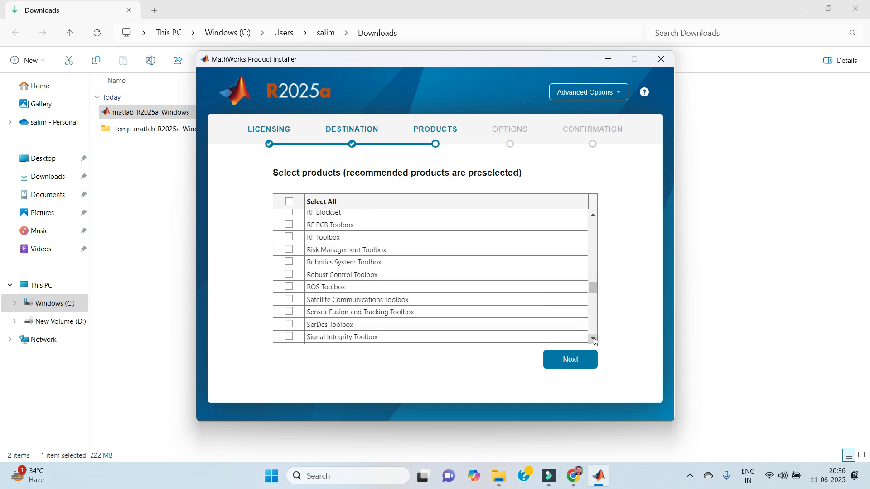
click(594, 340)
click(593, 339)
click(593, 340)
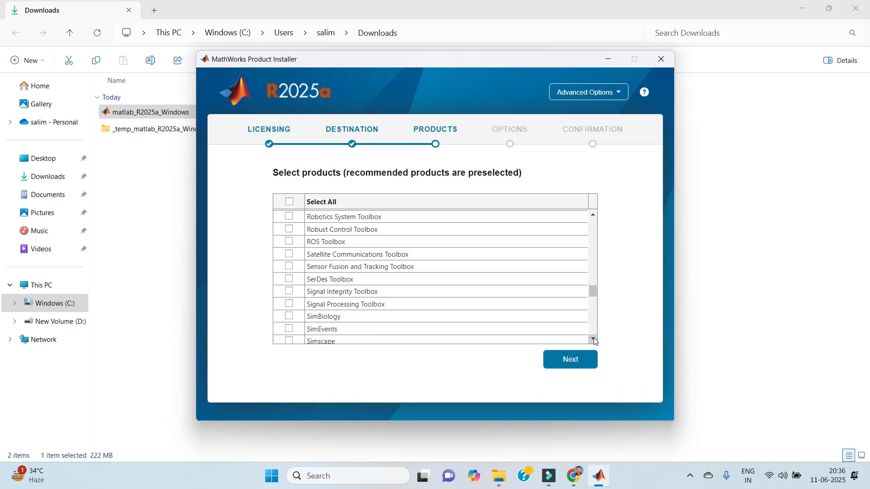
click(593, 339)
click(594, 340)
click(594, 340)
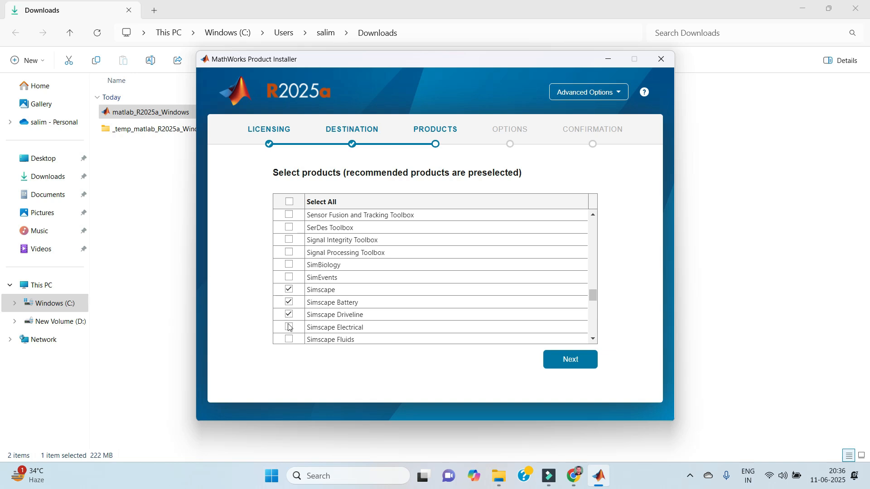
- Add Simscape, Simscape Battery, Driveline, Electrical and Simulink Control Design to the product selection
click(593, 339)
click(593, 340)
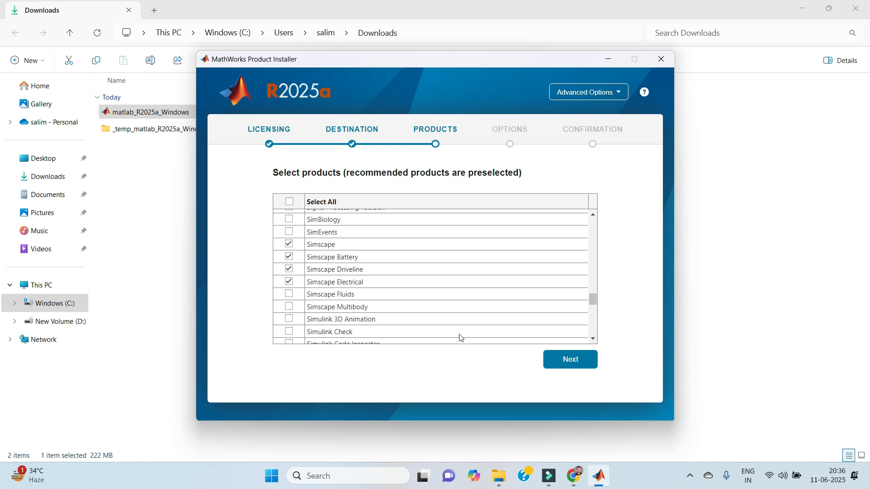
click(593, 340)
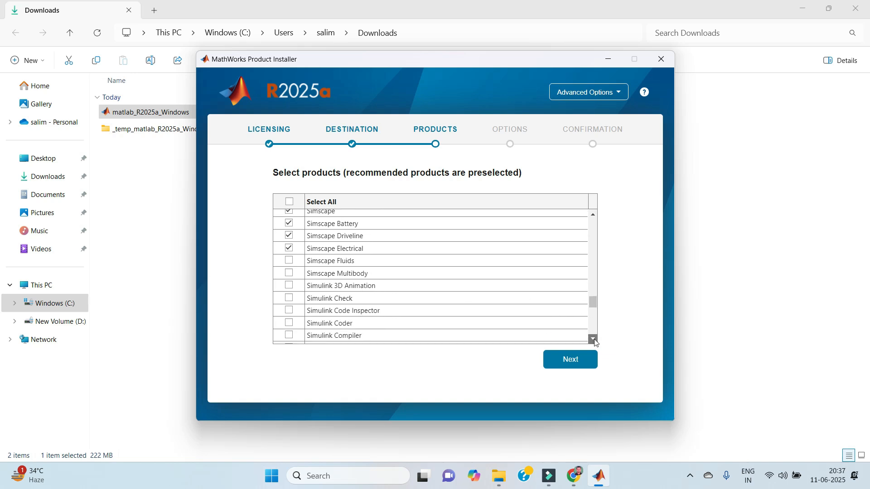
click(593, 340)
click(593, 340)
click(593, 340)
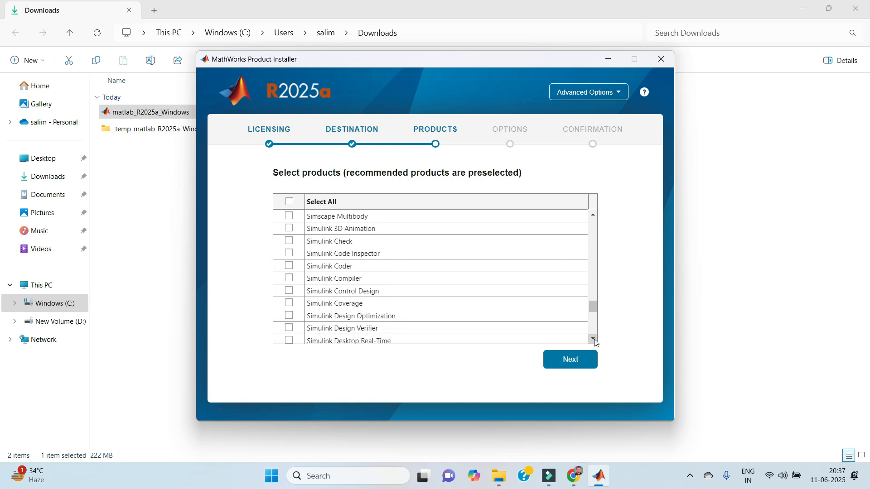
click(593, 340)
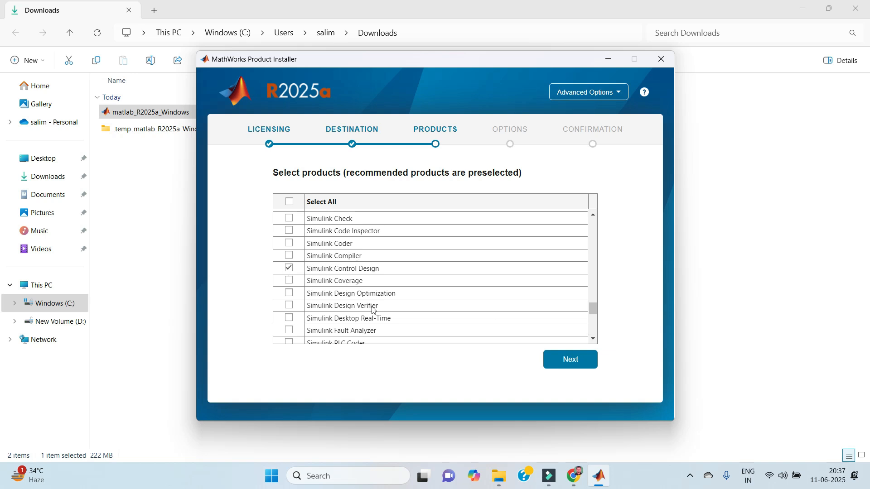
click(594, 340)
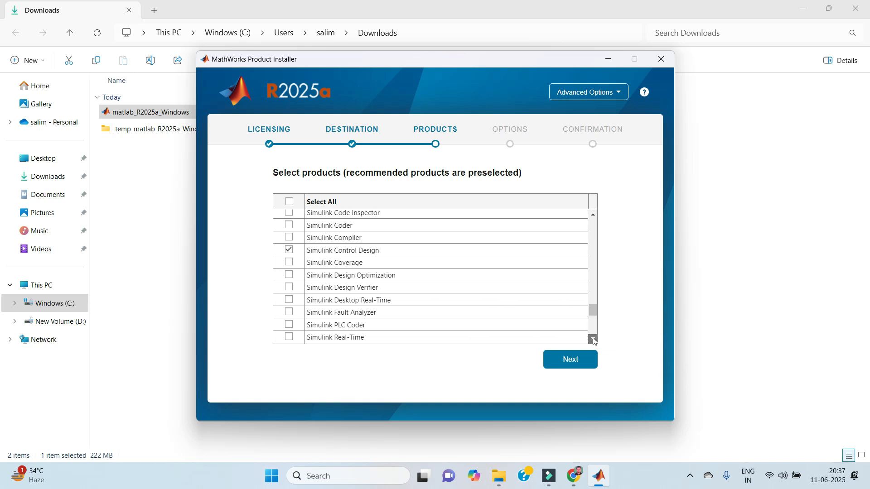
click(594, 340)
click(594, 340)
click(594, 339)
click(593, 340)
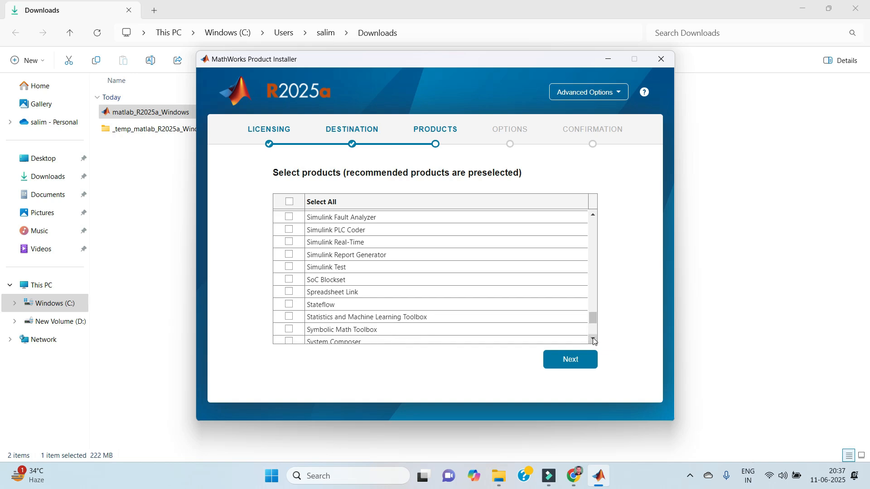
click(594, 339)
click(594, 339)
click(594, 340)
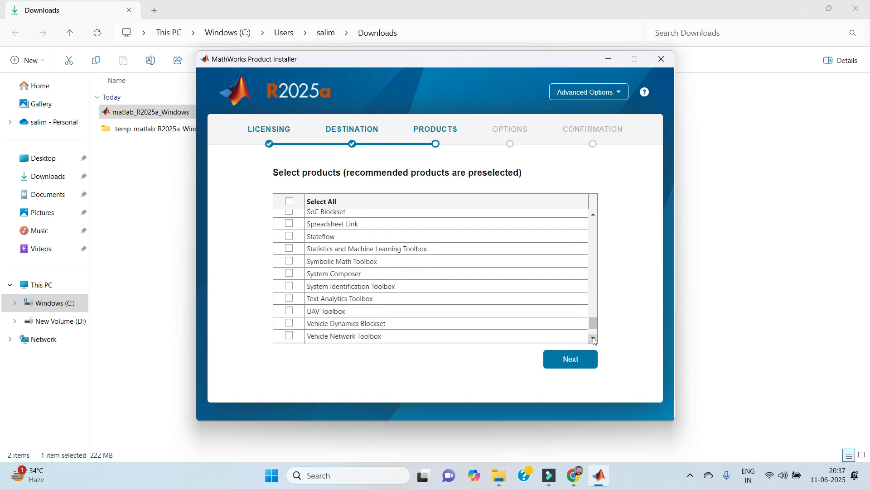
click(594, 340)
click(594, 340)
click(594, 340)
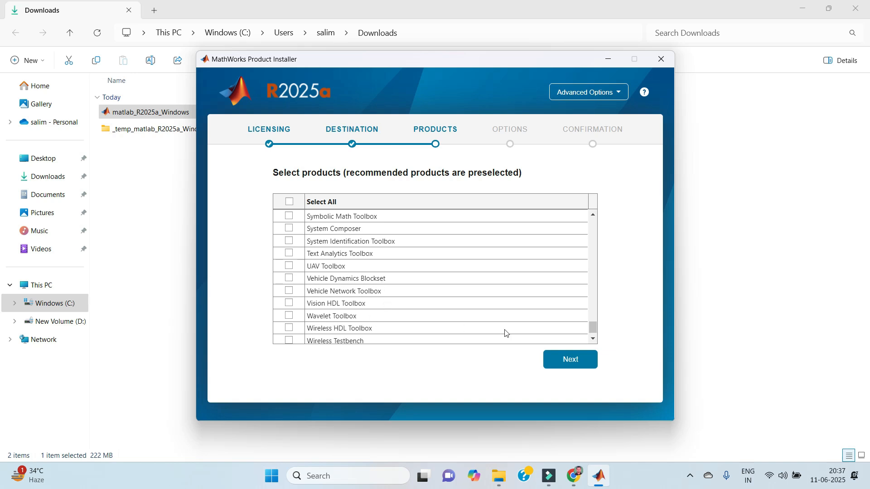
click(594, 340)
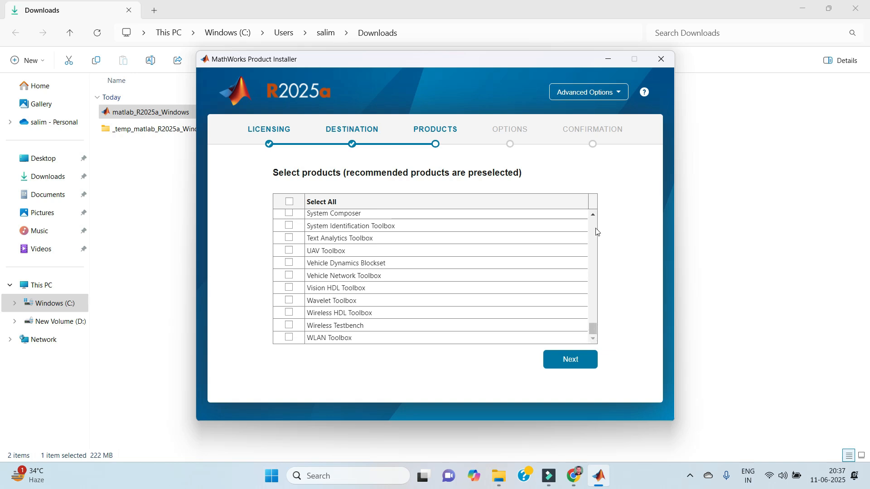
click(593, 215)
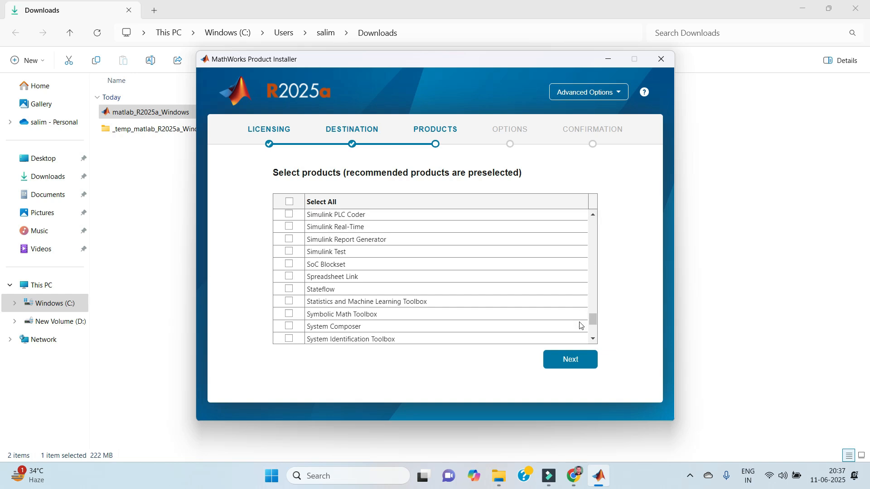
click(573, 360)
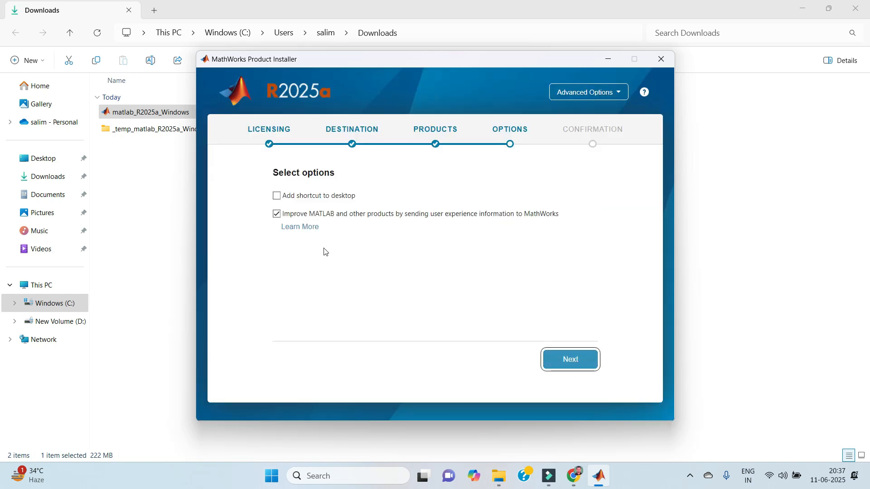
- Enable the desktop shortcut and start installing the 11 selected products (9.46 GB)
click(295, 199)
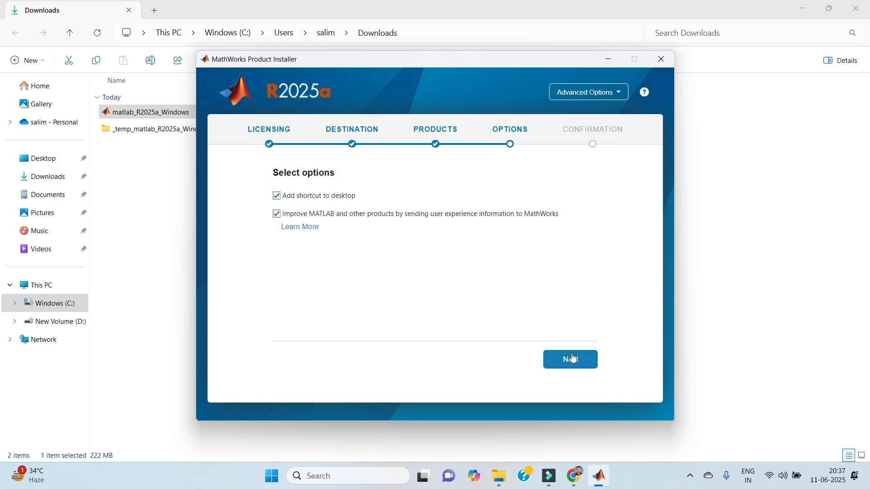
click(572, 358)
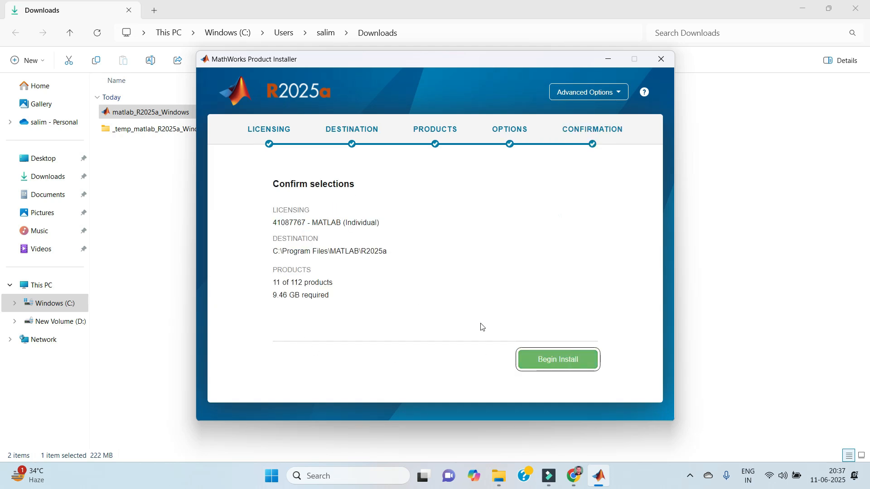
click(555, 363)
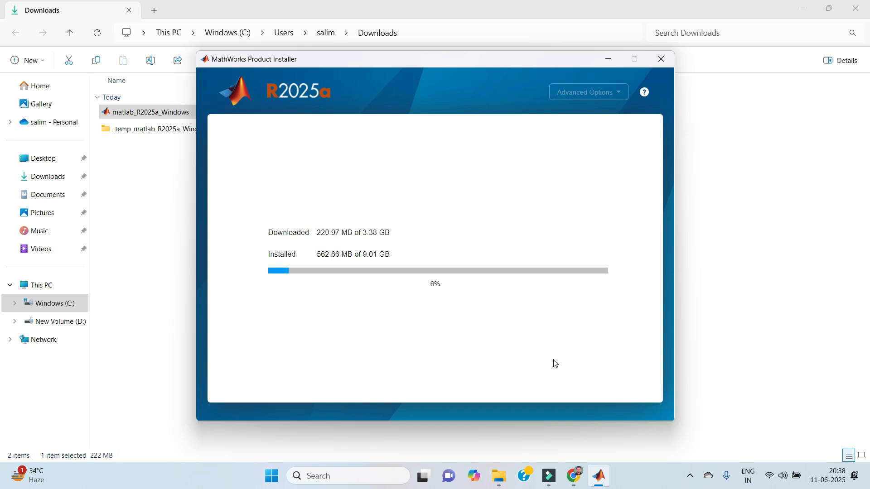
- Check the hidden system tray icons while the installation runs to Installation Complete
click(690, 476)
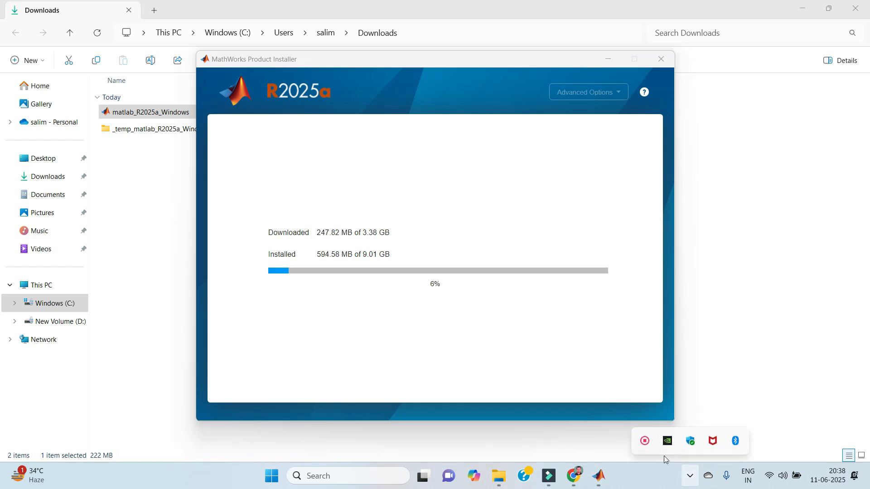
click(645, 440)
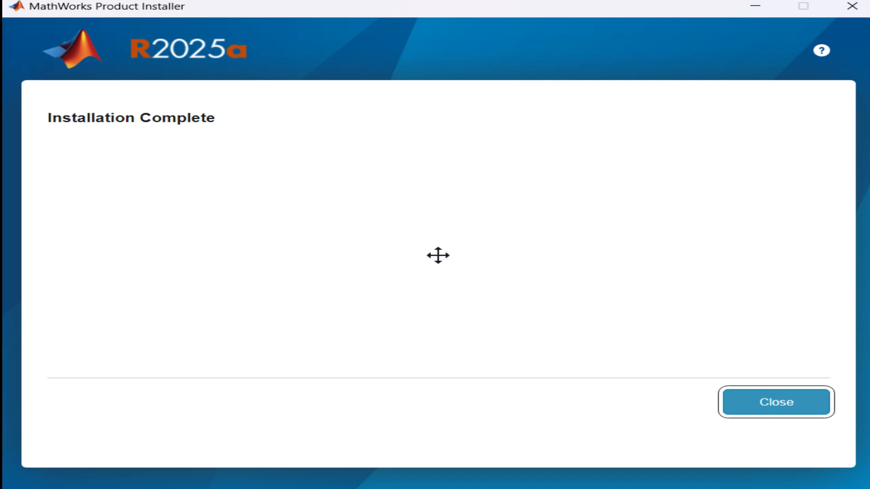